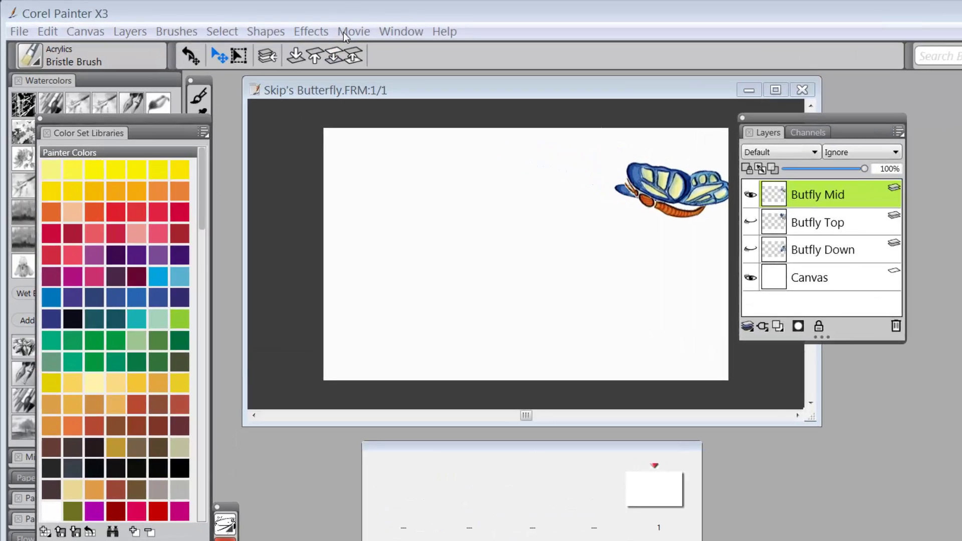
Bring up the New Movie settings: 640 × 400 pixels, 100 ppi, 1 frame, 5 onion-skin layers
click(344, 32)
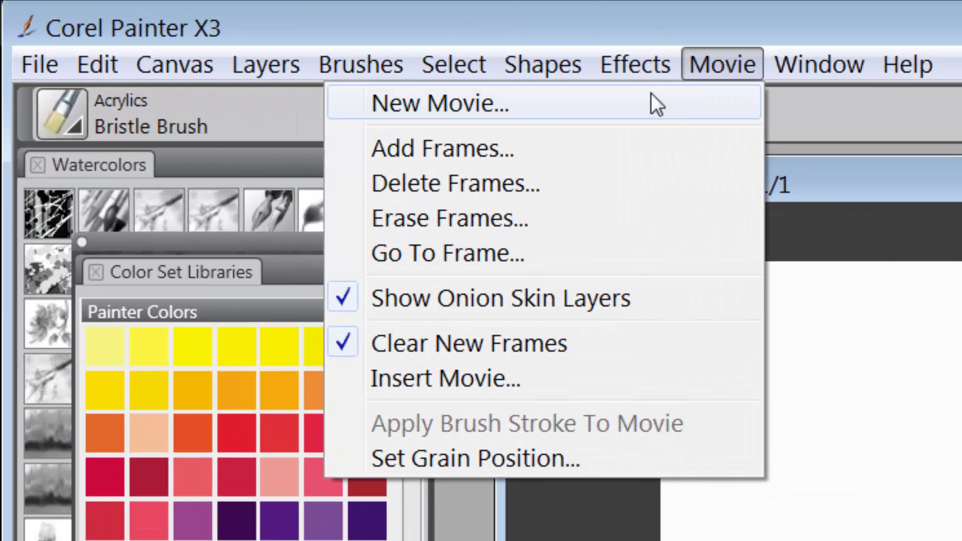
click(451, 113)
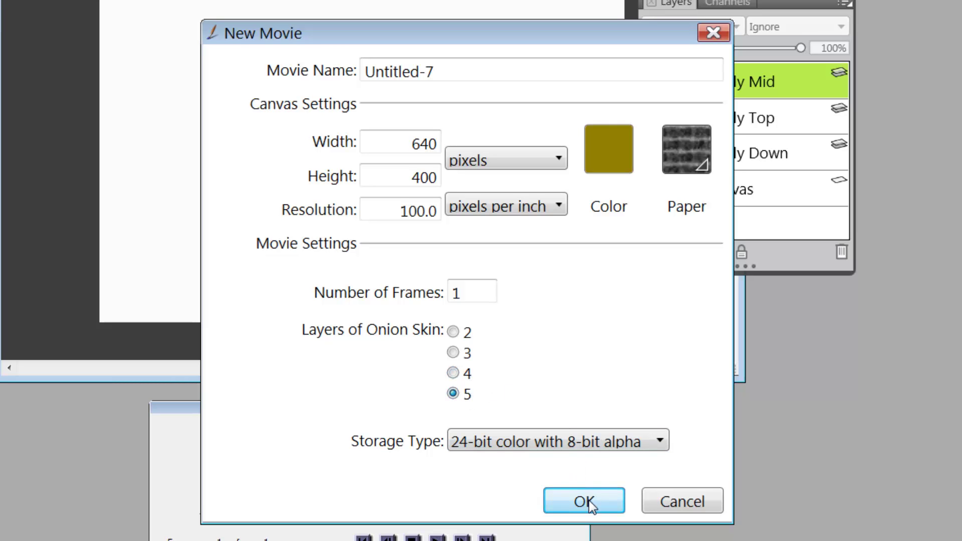
Cancel the New Movie dialog and nudge the frame stack panel slightly higher
click(683, 501)
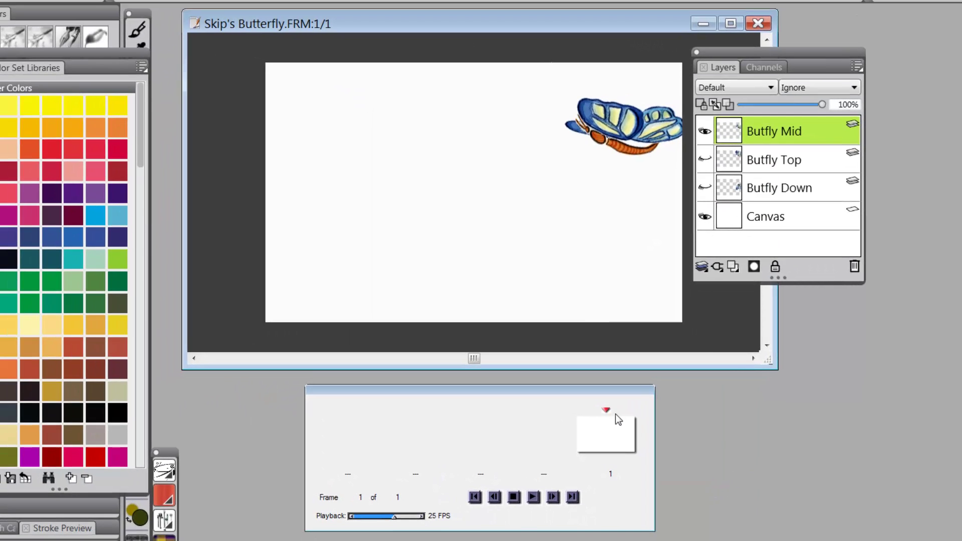
drag(523, 391, 525, 379)
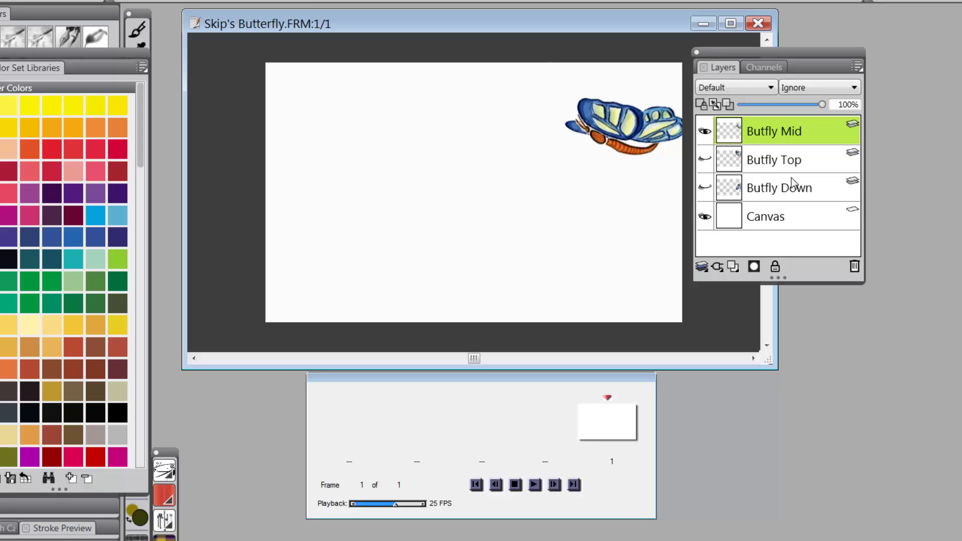
Add frame 2, swap Butfly Mid for Butfly Top, and shift the wings-up butterfly slightly left
click(555, 484)
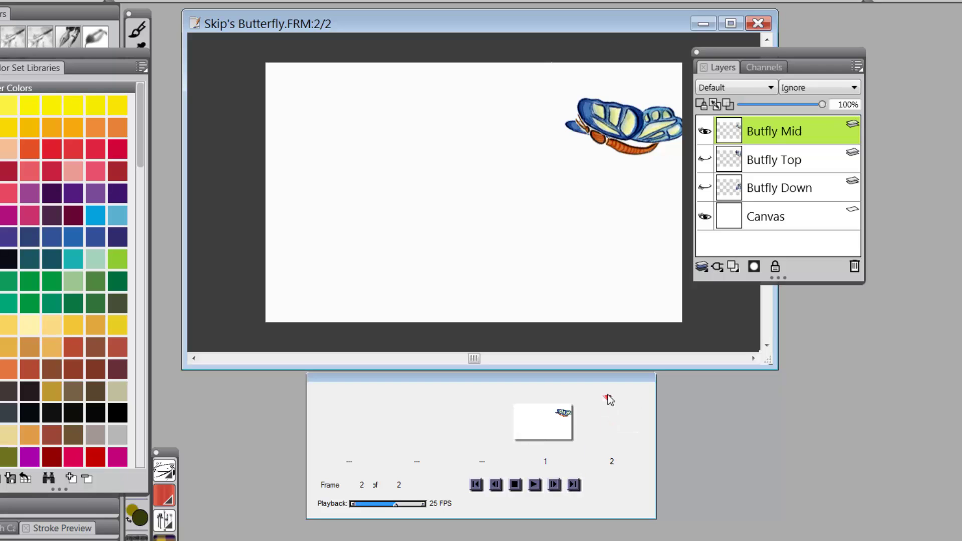
click(705, 132)
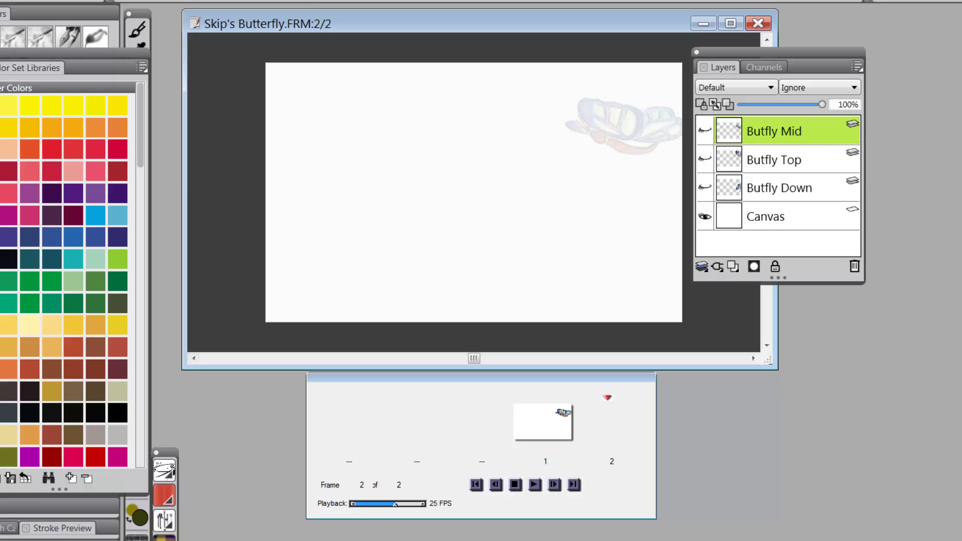
click(287, 2)
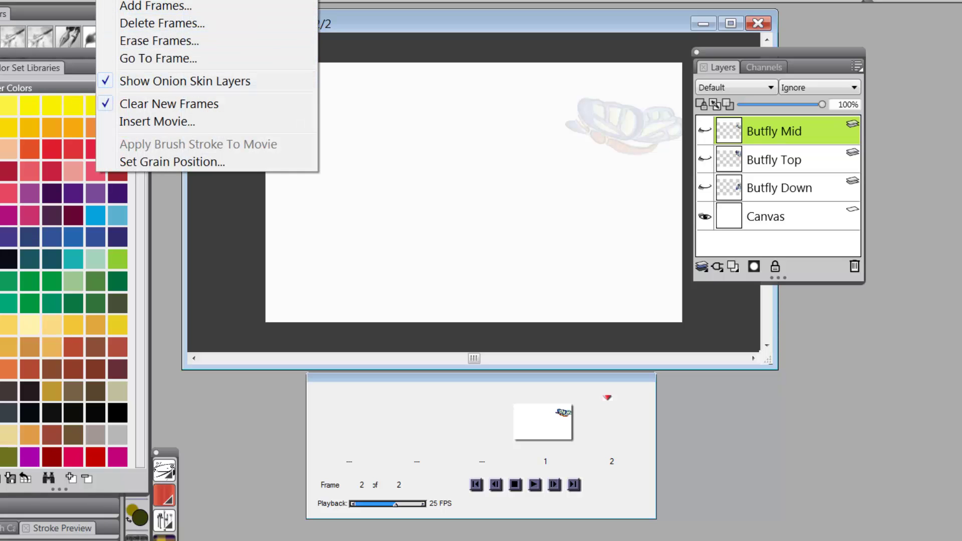
key(Escape)
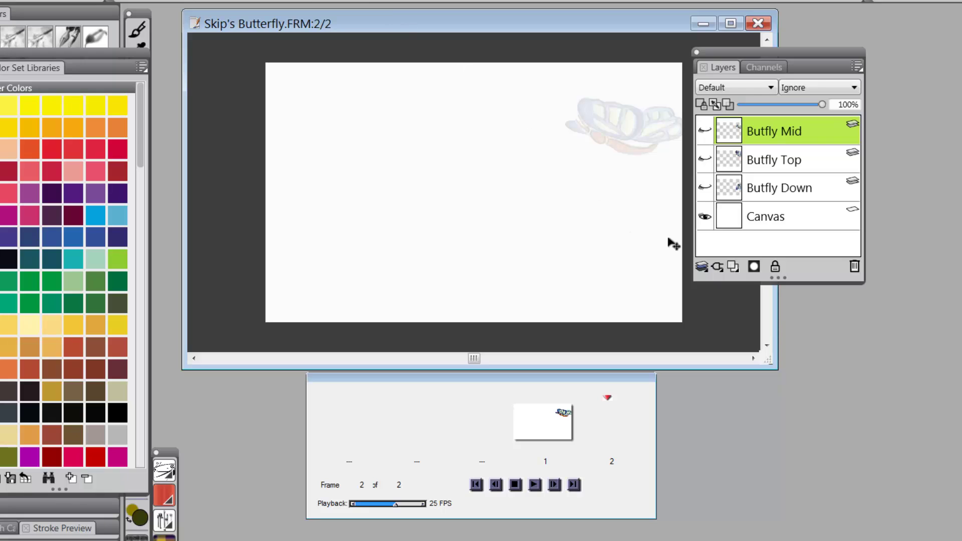
click(705, 161)
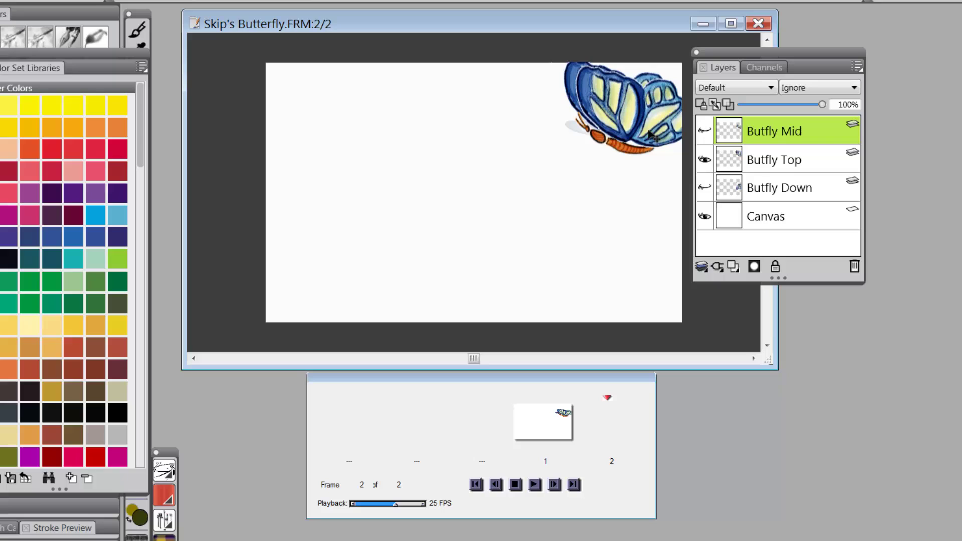
click(769, 161)
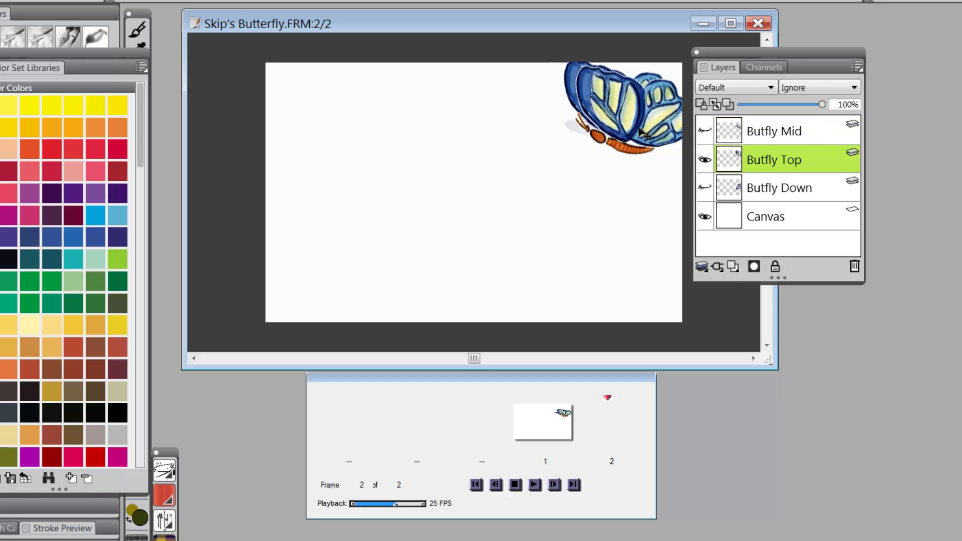
drag(643, 133, 619, 145)
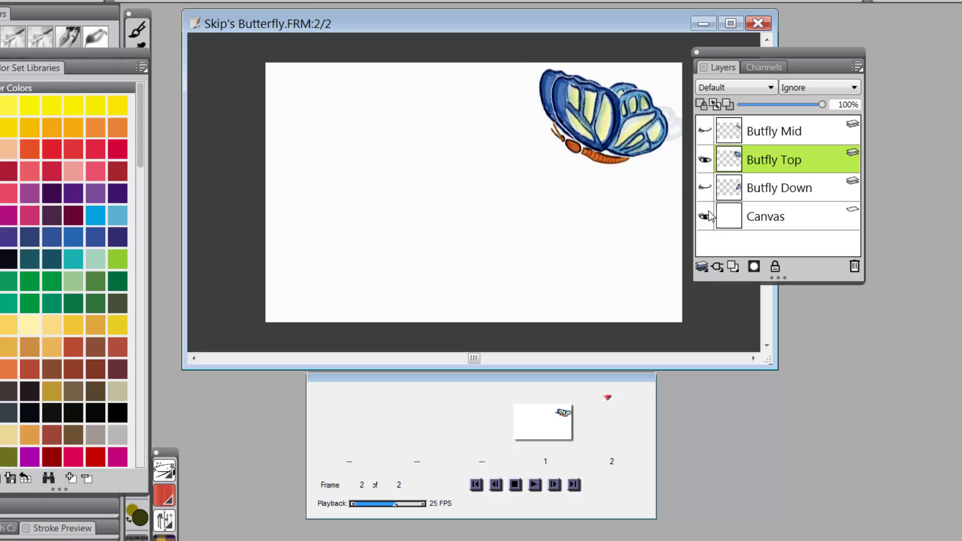
Add frame 3 showing only Butfly Down, moved left and slightly down
click(554, 486)
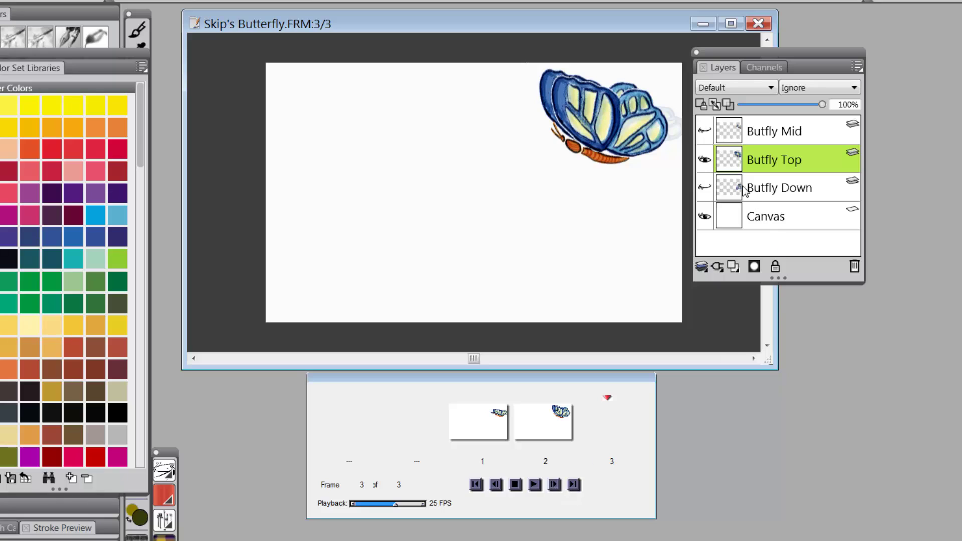
click(705, 160)
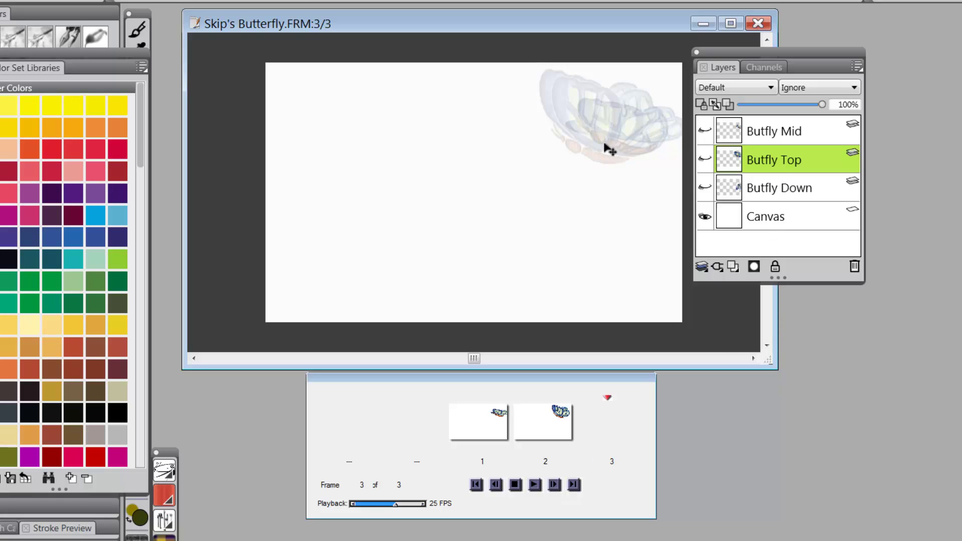
click(705, 188)
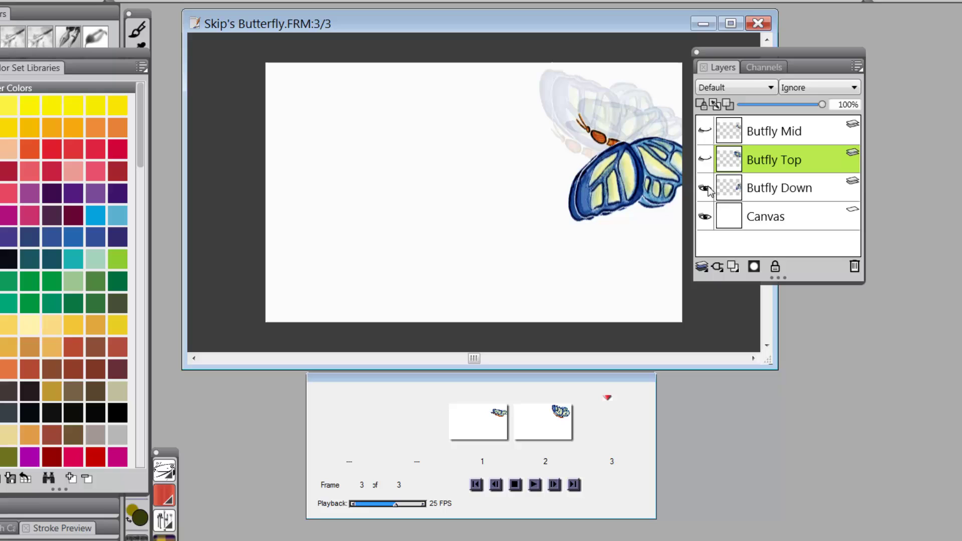
click(791, 196)
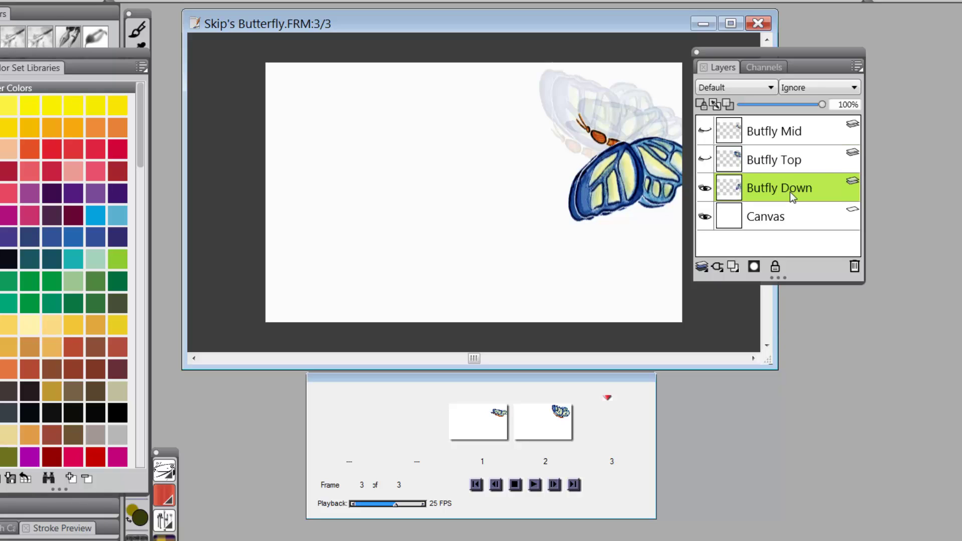
drag(645, 168, 597, 180)
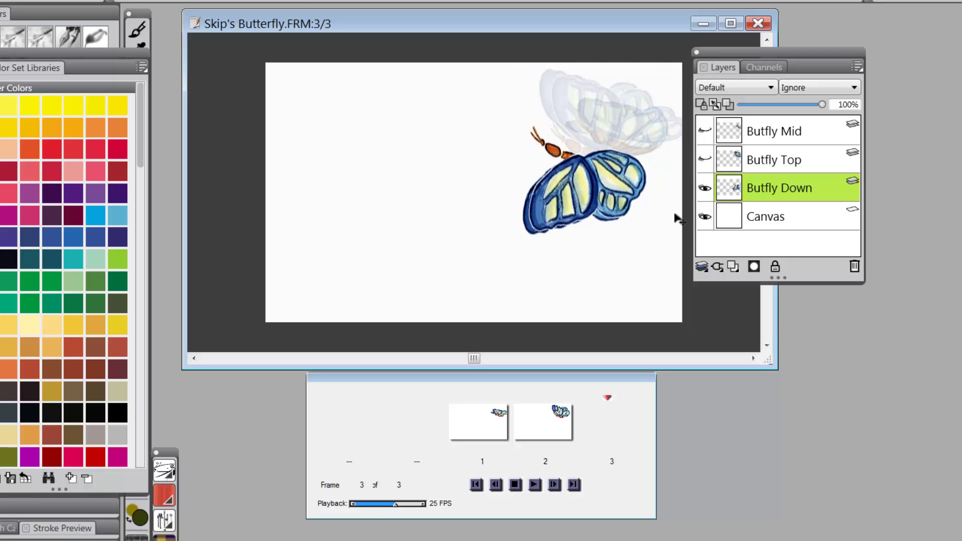
Add frame 4 showing only Butfly Top moved further left, then add frame 5
click(555, 485)
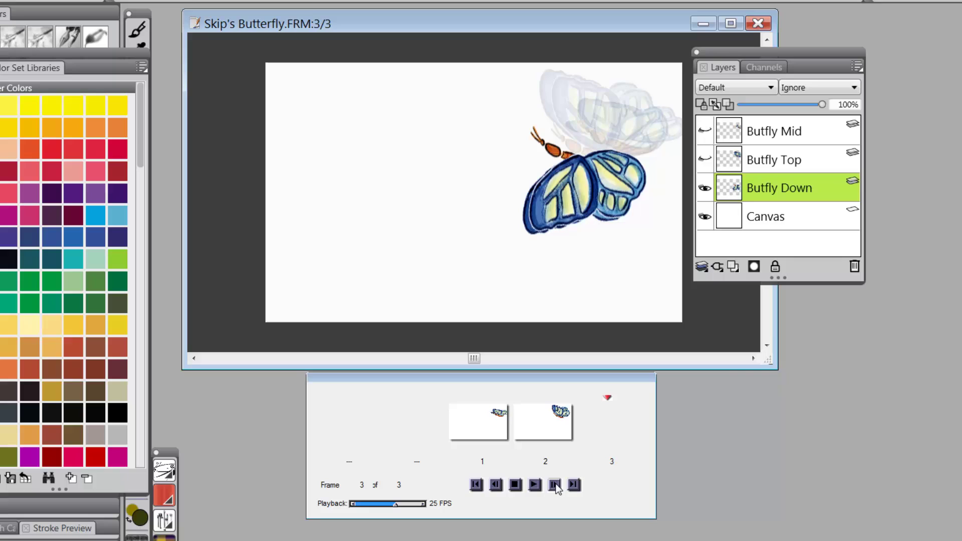
click(705, 190)
click(767, 170)
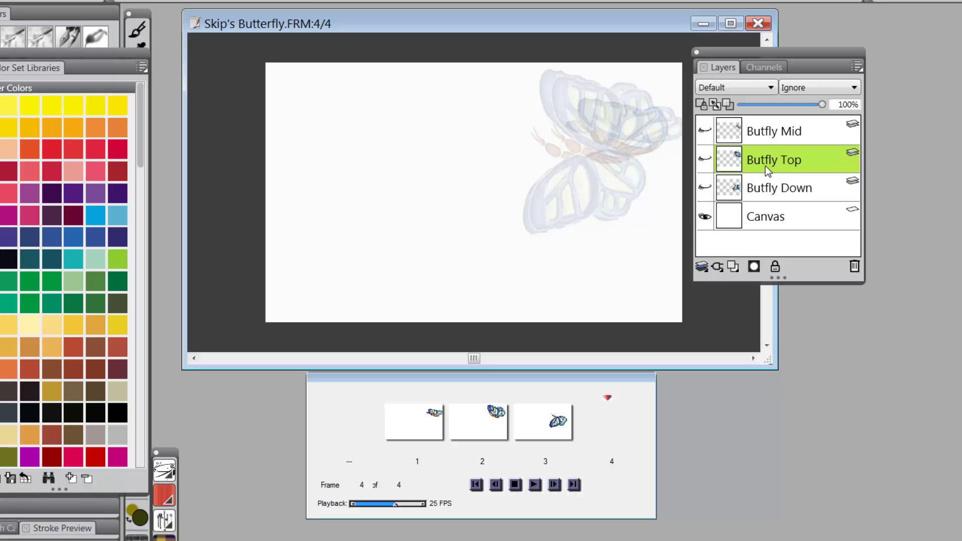
click(706, 160)
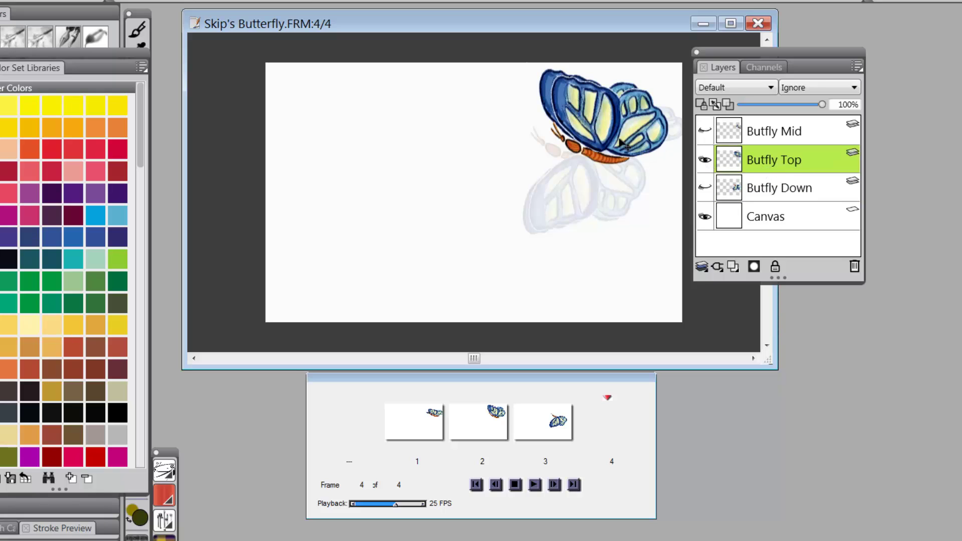
drag(621, 143, 572, 147)
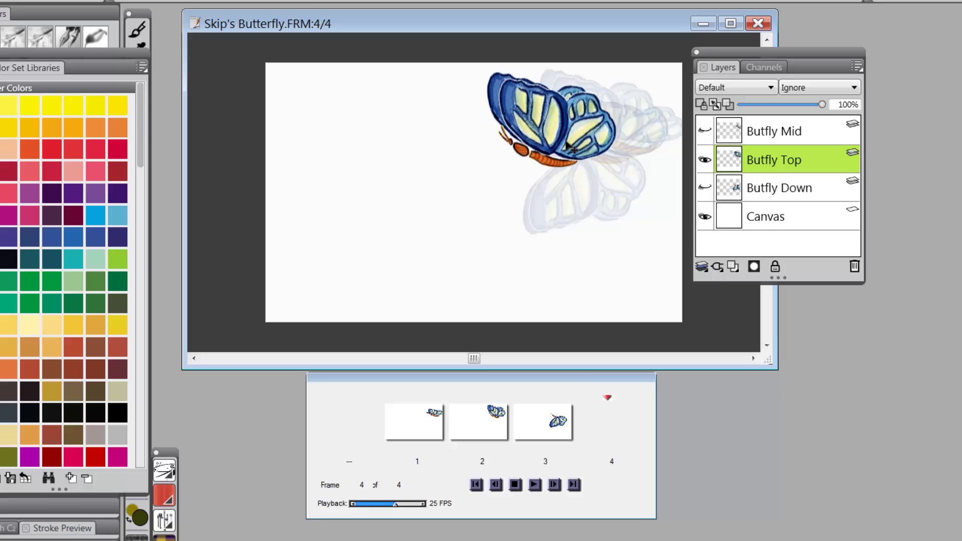
click(554, 489)
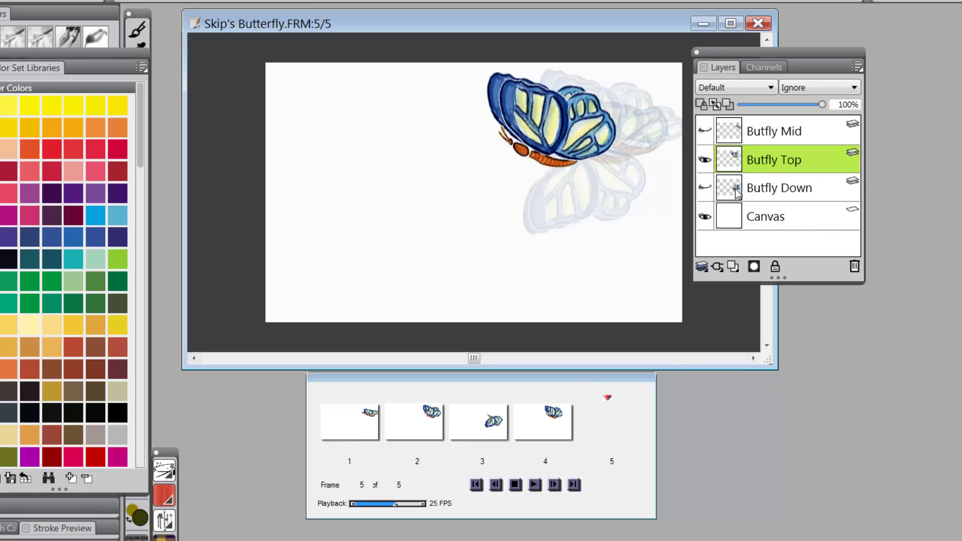
On frame 5 show only Butfly Mid, moved further left and down, then add frame 6
click(705, 161)
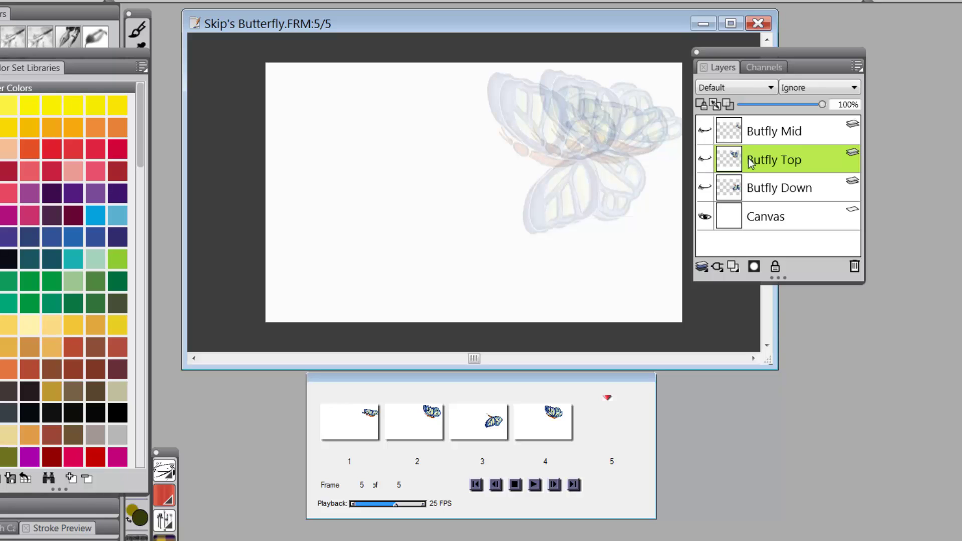
click(775, 131)
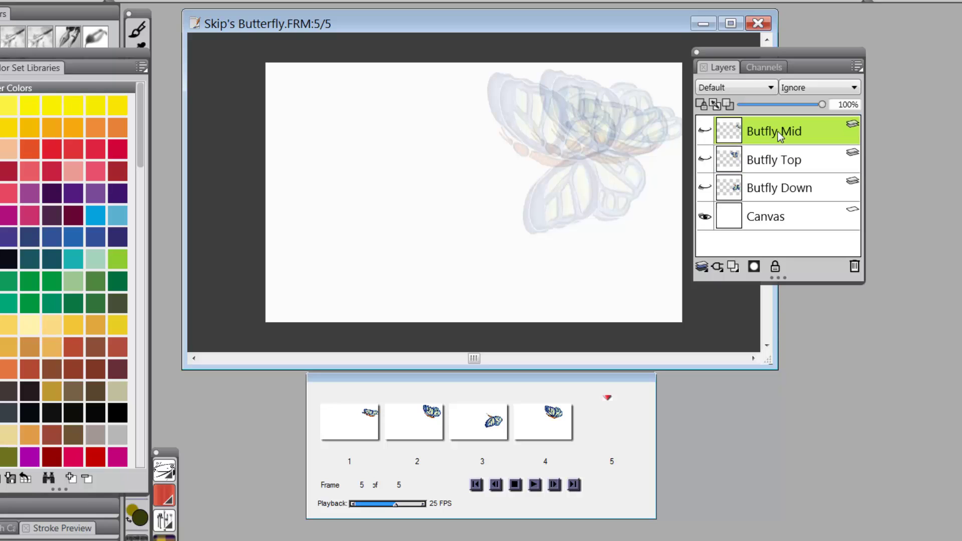
click(705, 131)
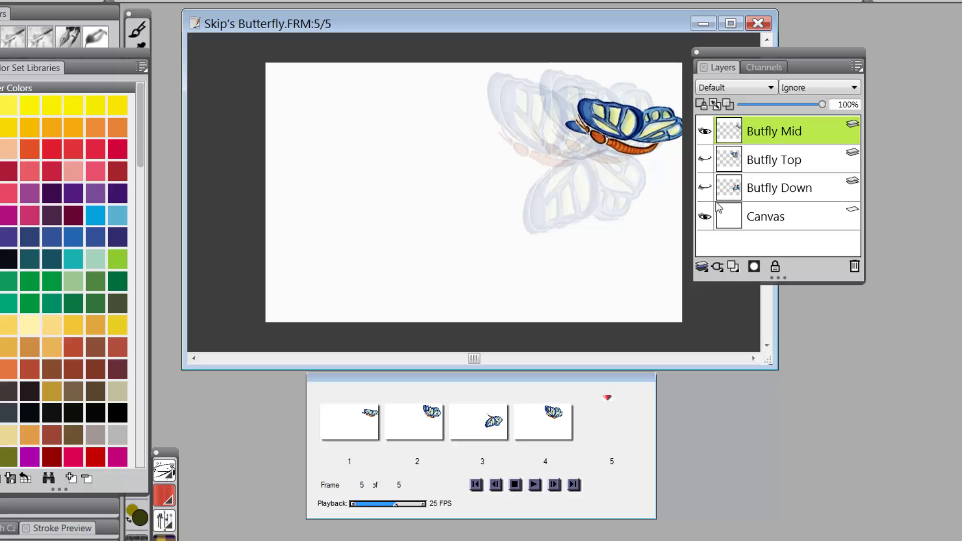
drag(639, 139, 537, 155)
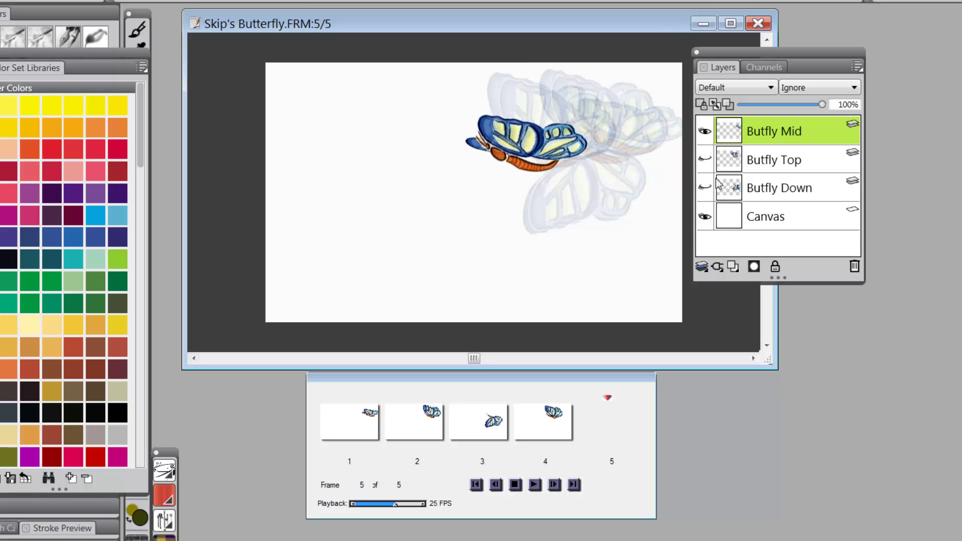
click(555, 485)
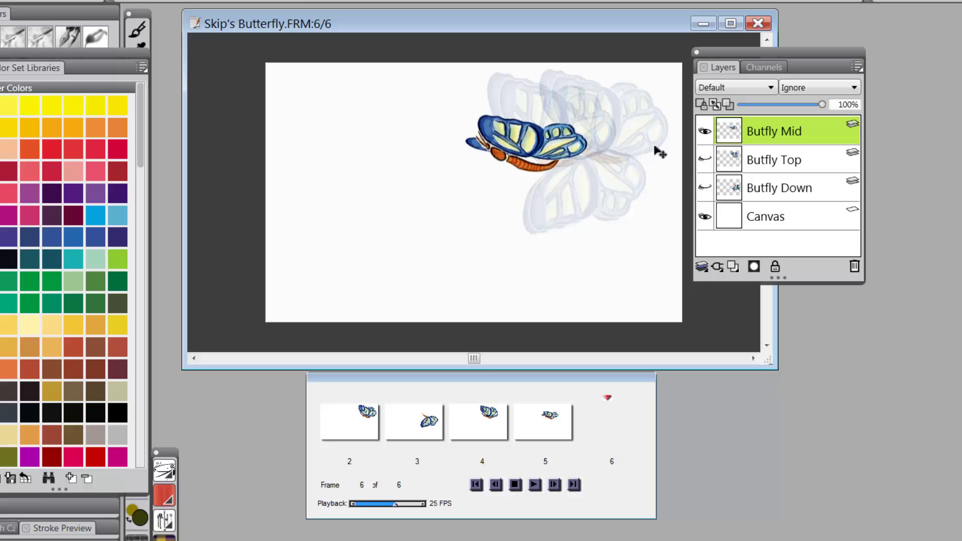
On frame 6 show only Butfly Top, moved about 80 px left
click(705, 131)
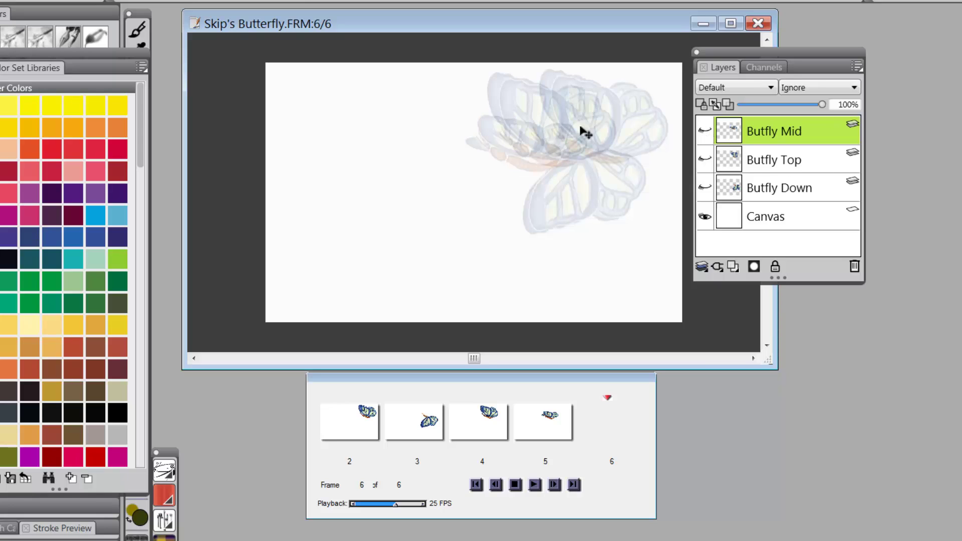
click(770, 161)
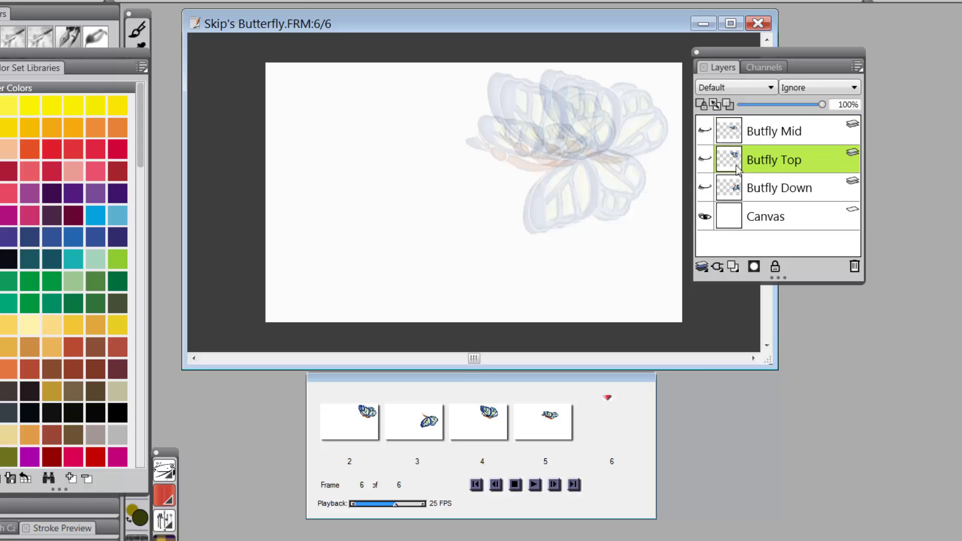
click(705, 159)
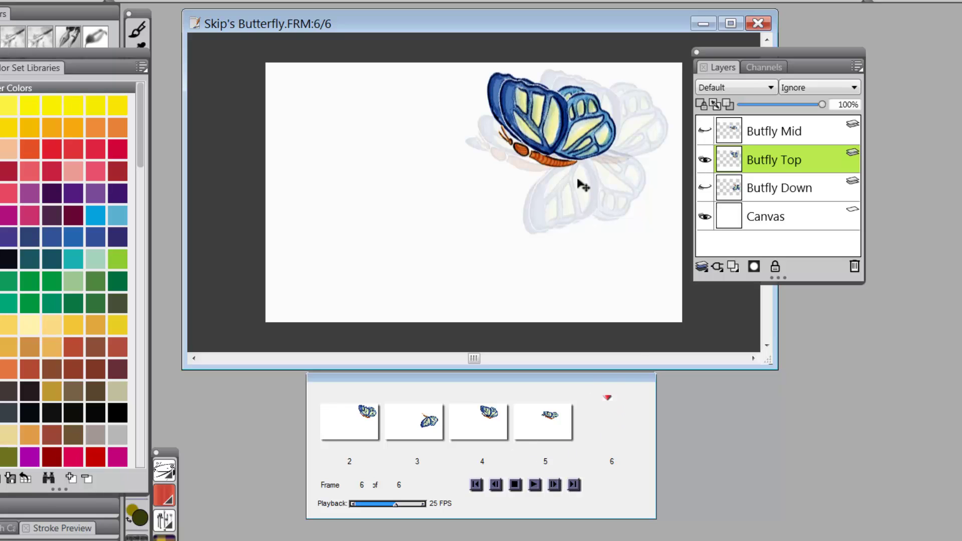
drag(579, 144, 539, 146)
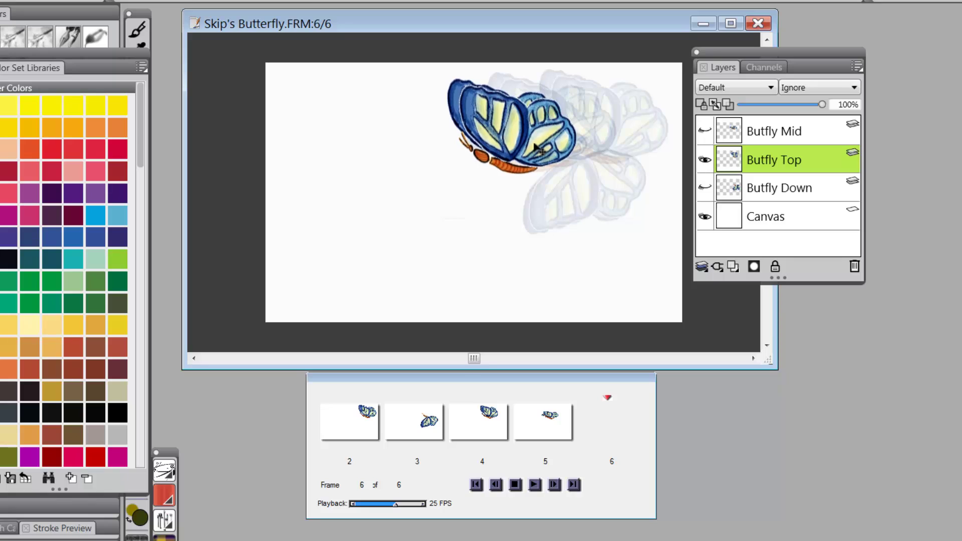
Add frame 7 showing only Butfly Down, moved further left
click(554, 485)
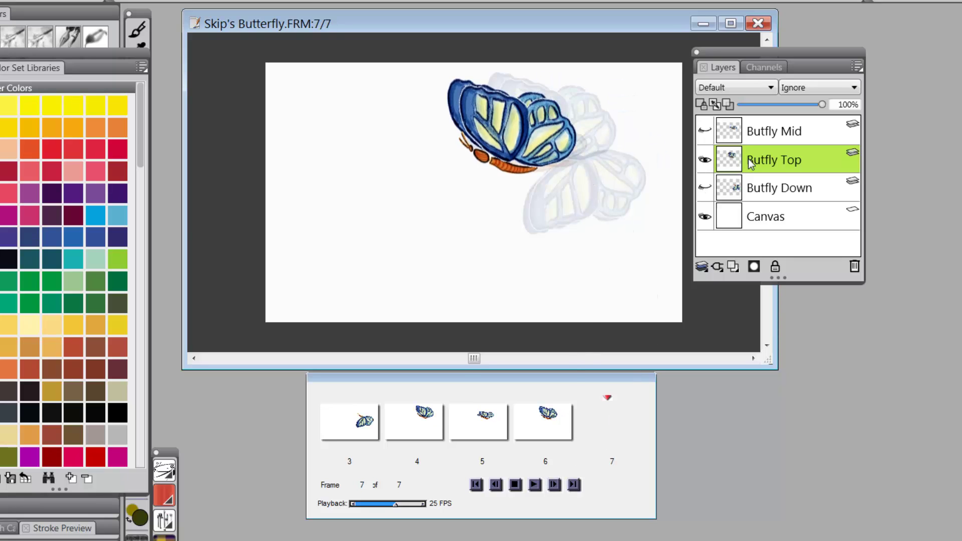
click(704, 160)
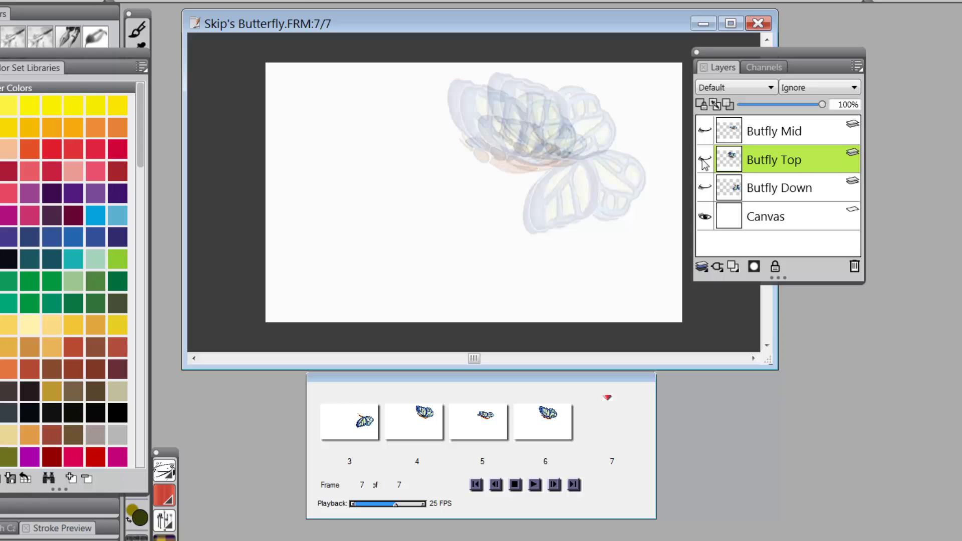
click(774, 192)
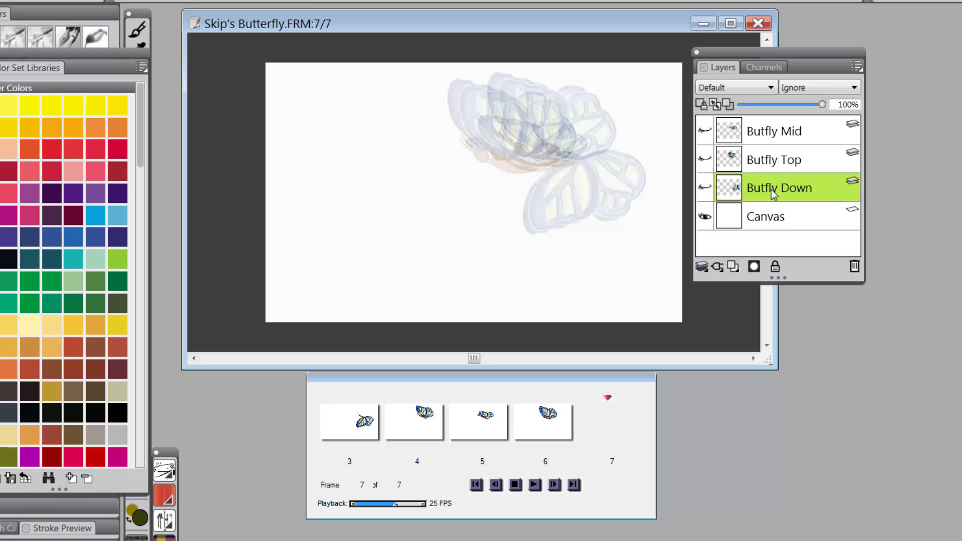
click(705, 188)
drag(584, 177, 484, 181)
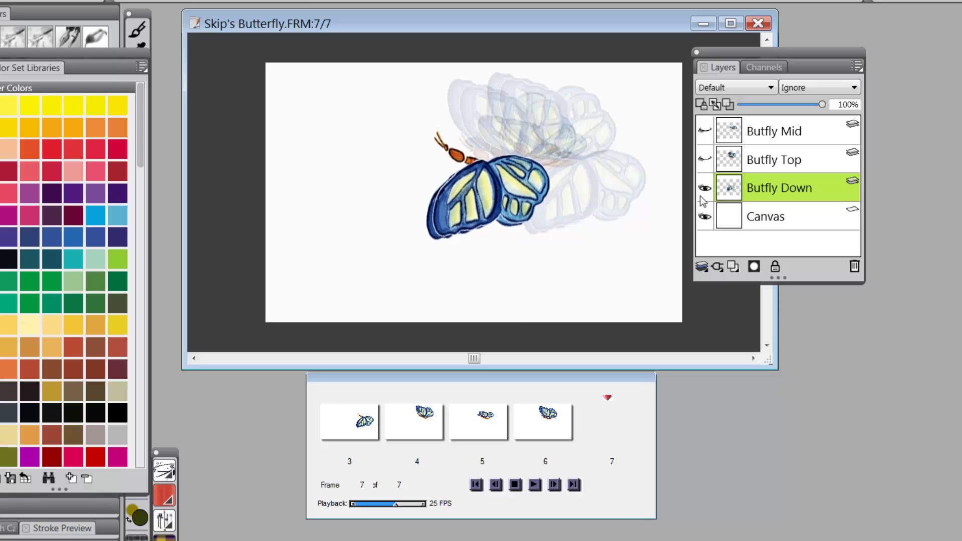
Add frame 8 showing only Butfly Top moved about 95 px further left, then add frame 9
click(554, 485)
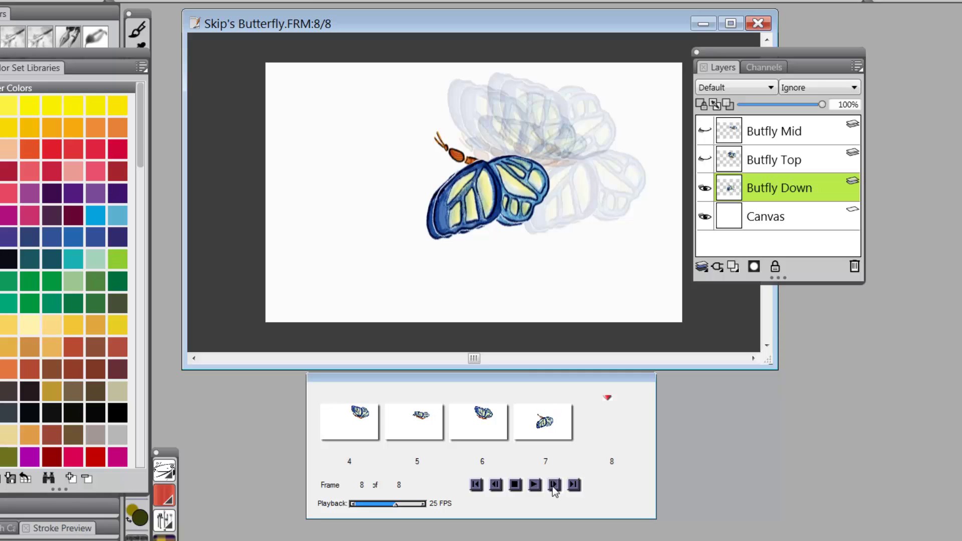
click(704, 188)
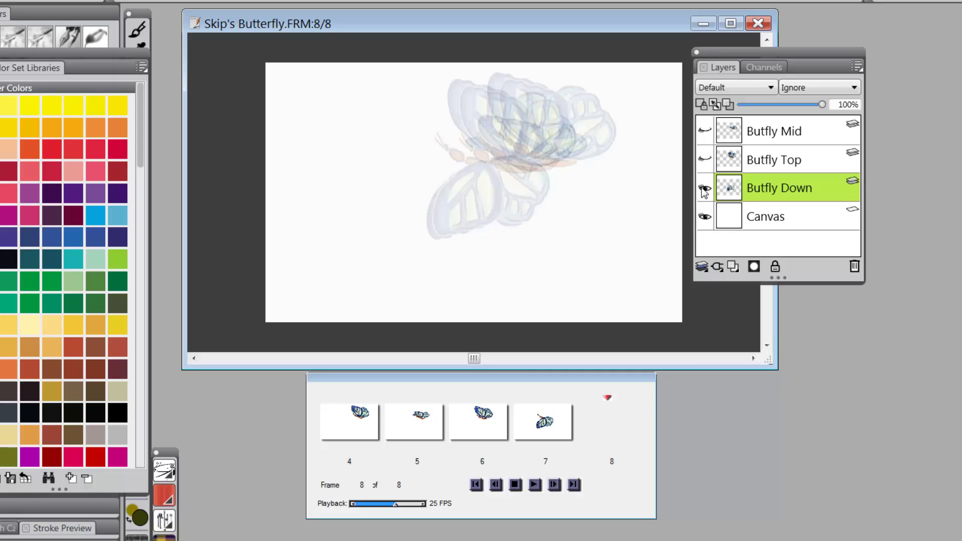
click(770, 160)
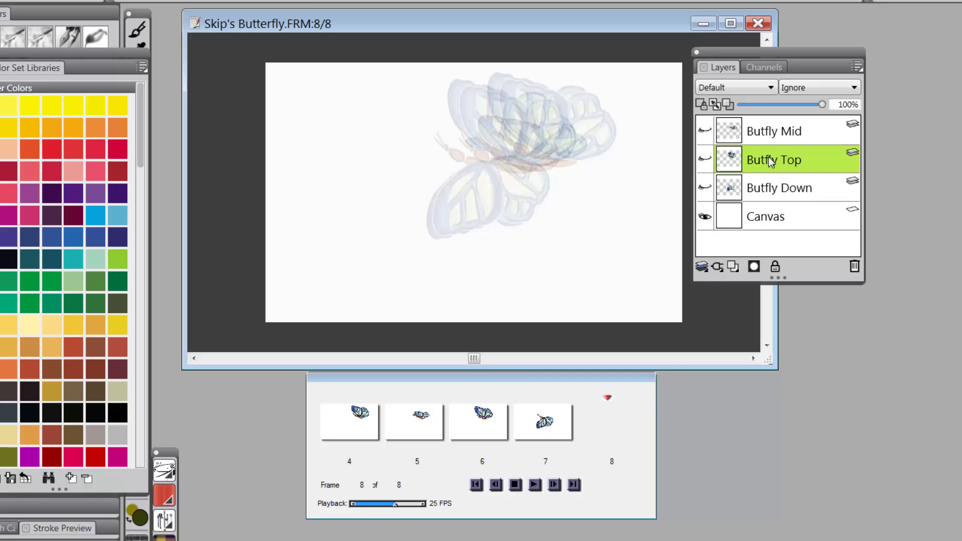
click(705, 160)
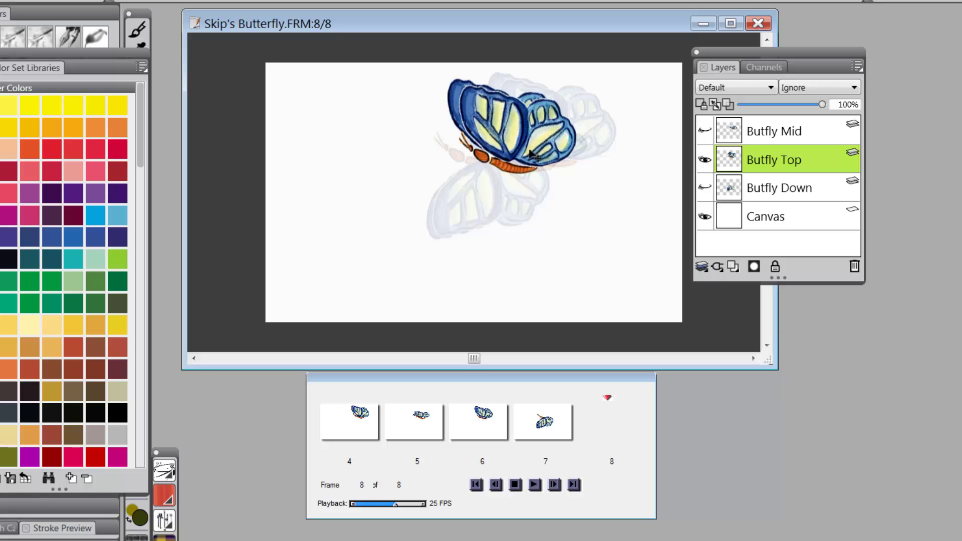
drag(528, 153, 481, 148)
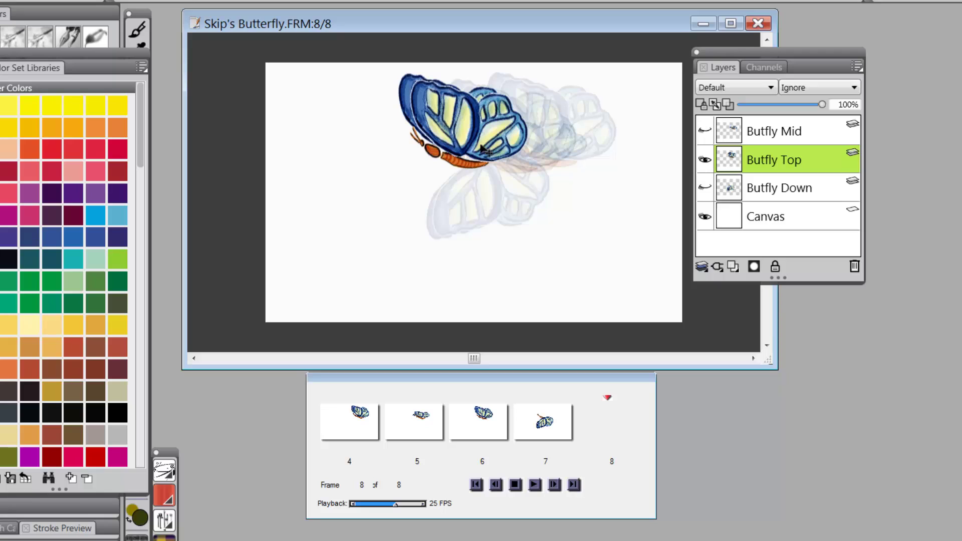
drag(487, 150, 488, 153)
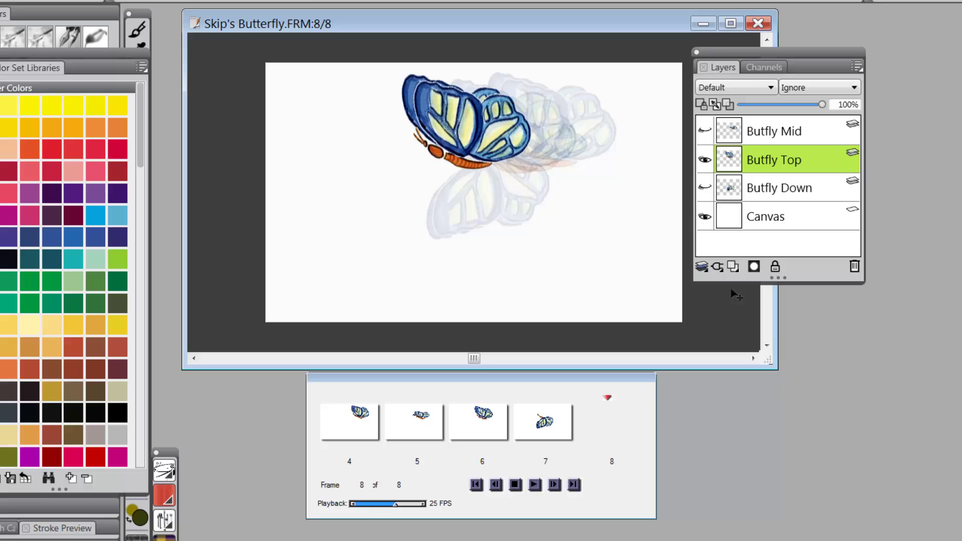
click(554, 485)
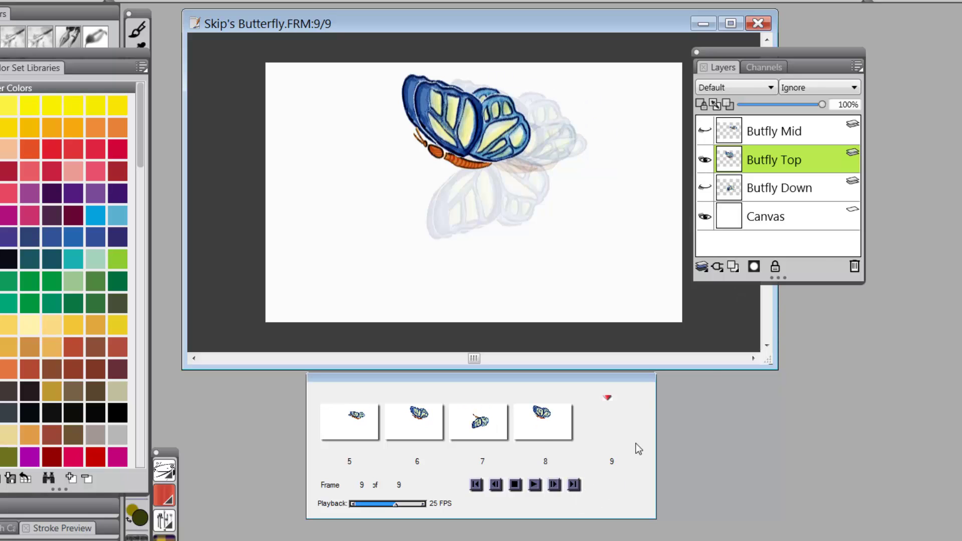
Leave frame 9 blank, turn off onion-skin layers, set playback to 2 FPS and play the animation
click(705, 160)
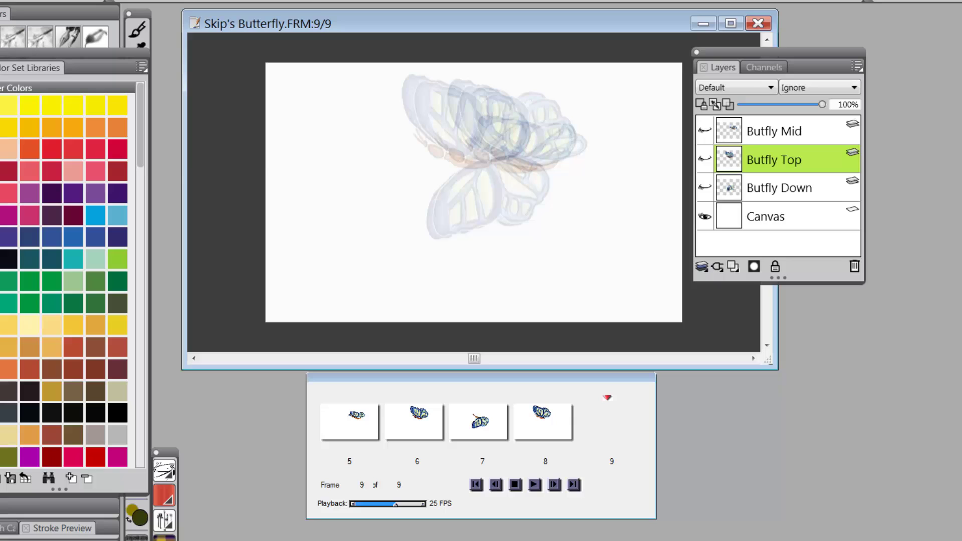
click(108, 1)
click(184, 82)
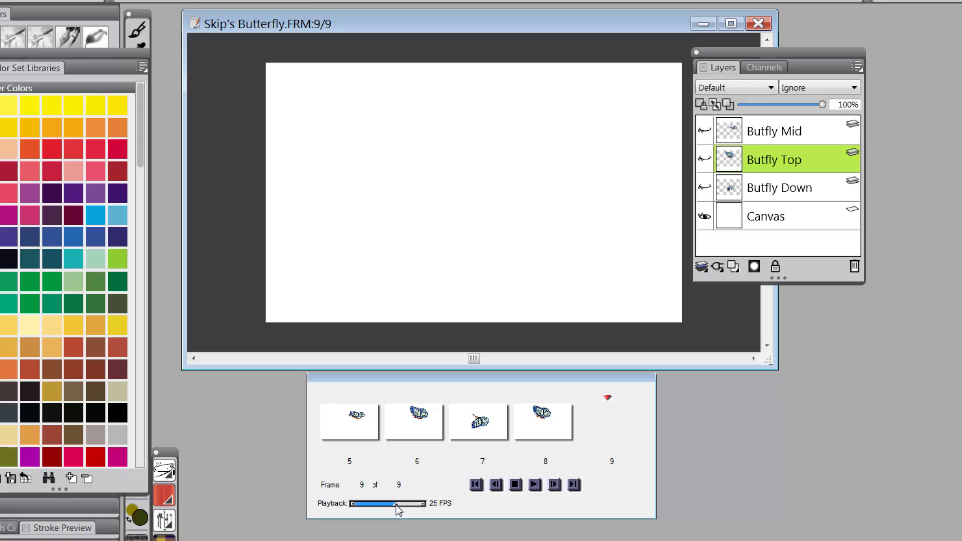
drag(396, 505, 365, 507)
click(534, 483)
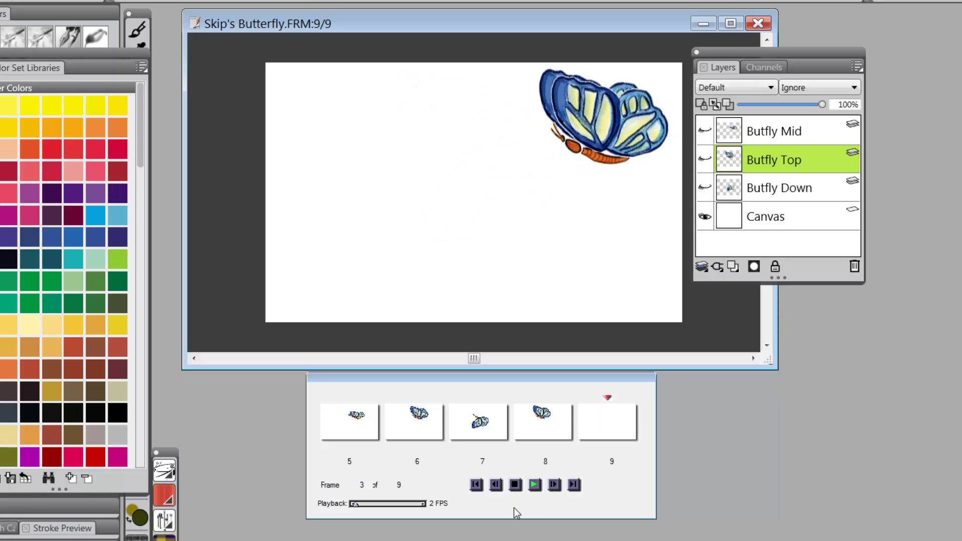
Stop playback, raise the speed to 6 FPS, then replay and stop on frame 9 of 9
click(515, 485)
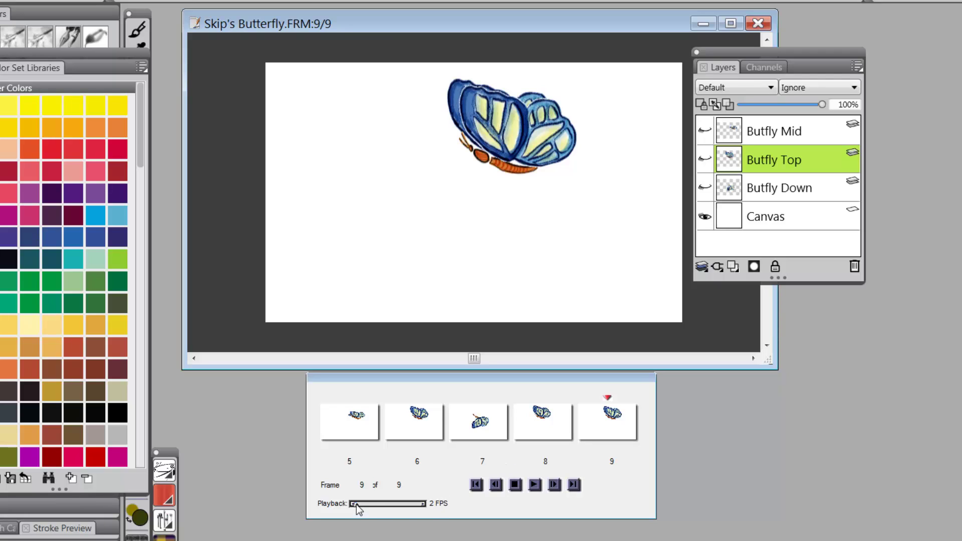
drag(356, 504, 359, 504)
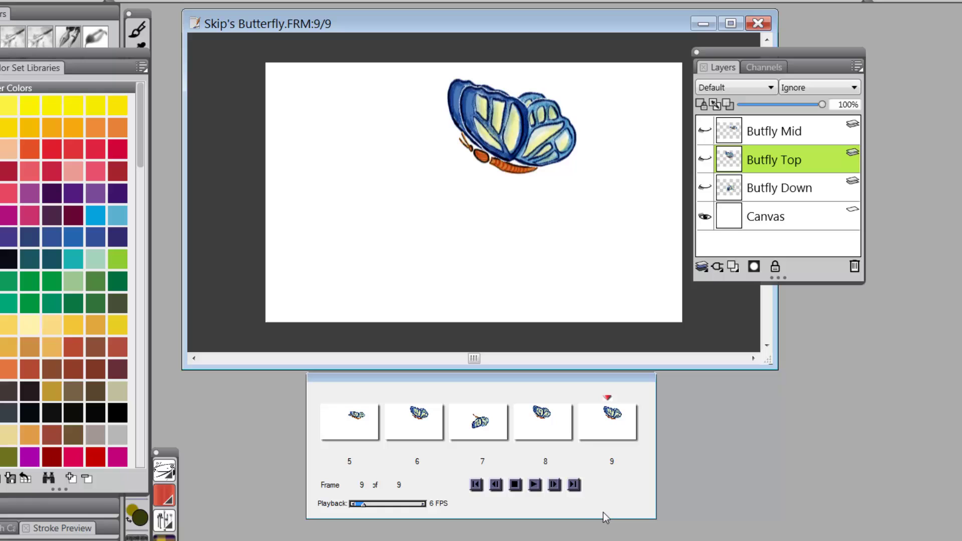
click(535, 485)
click(516, 486)
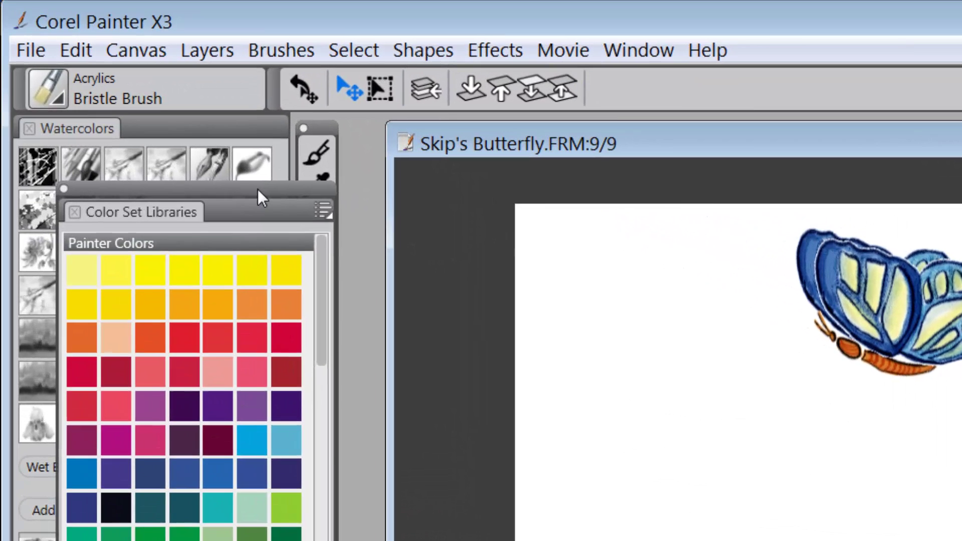
Close the Color Set Libraries panel and collapse the Watercolors panel
drag(100, 55, 332, 72)
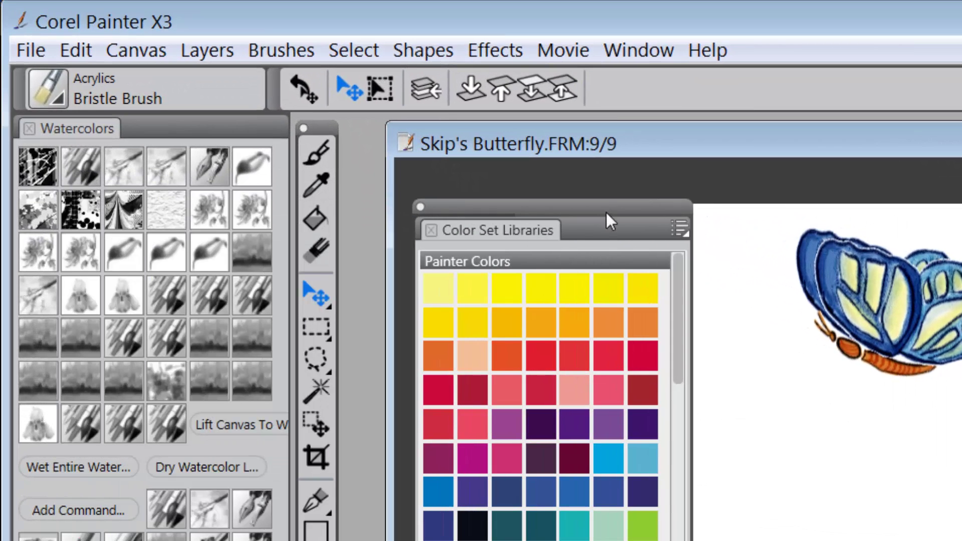
click(419, 206)
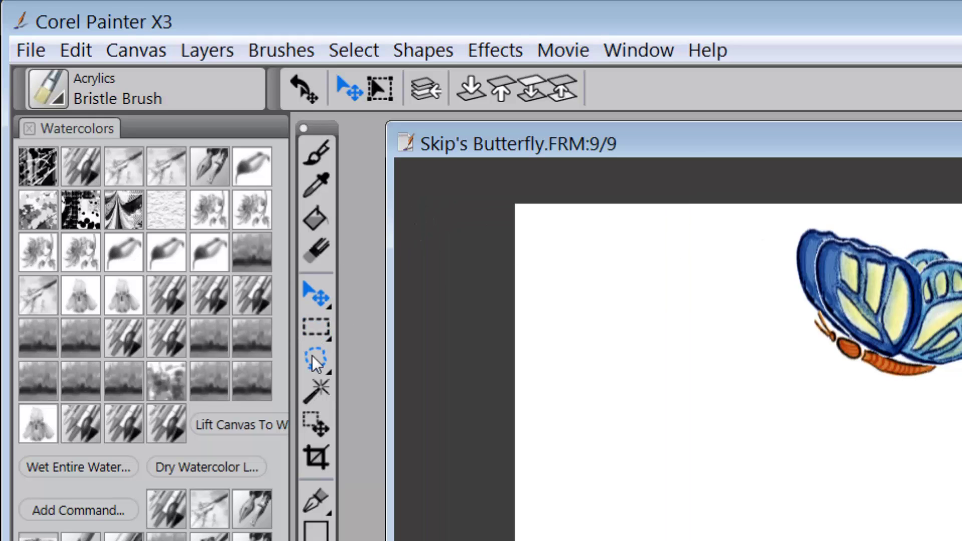
double_click(55, 131)
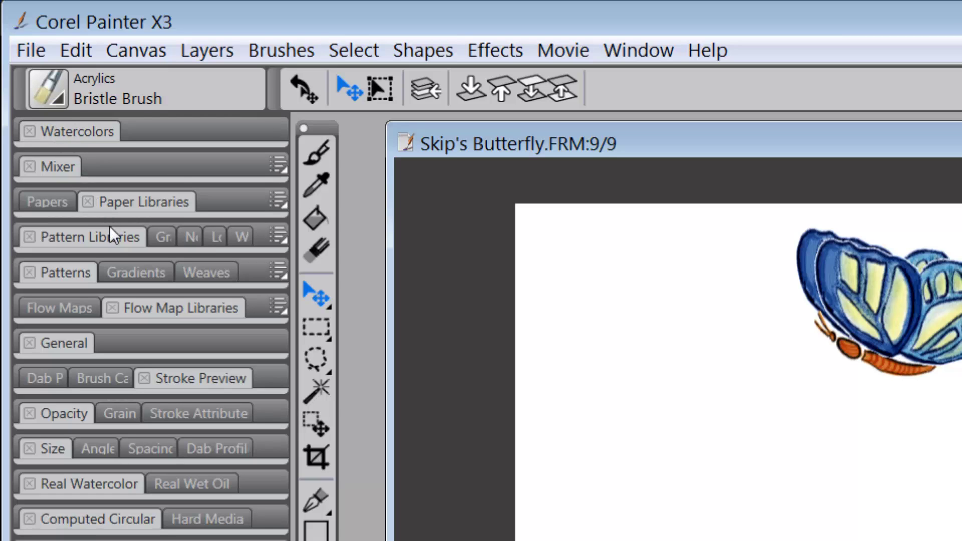
Open the Papers panel and browse the paper library's Watercolor Papers such as Feather Land
click(64, 200)
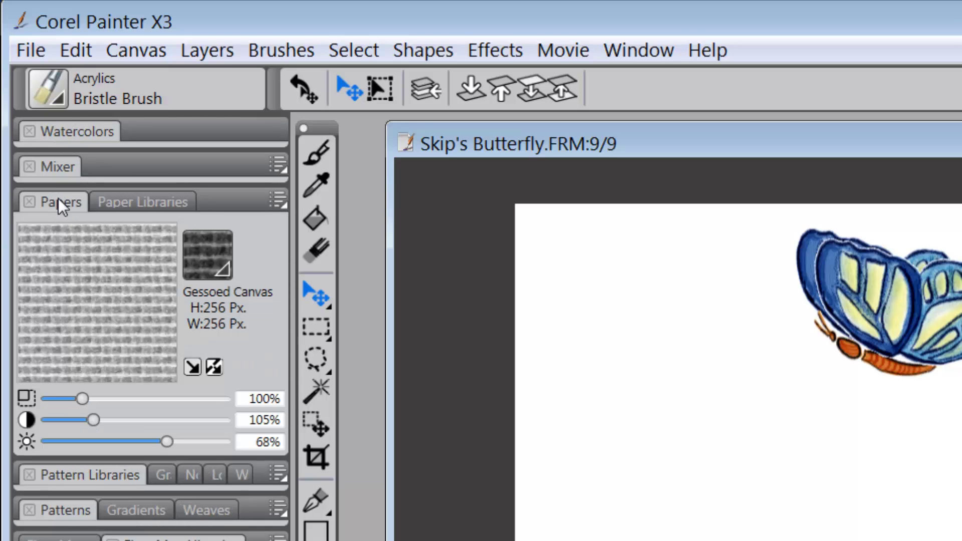
click(224, 271)
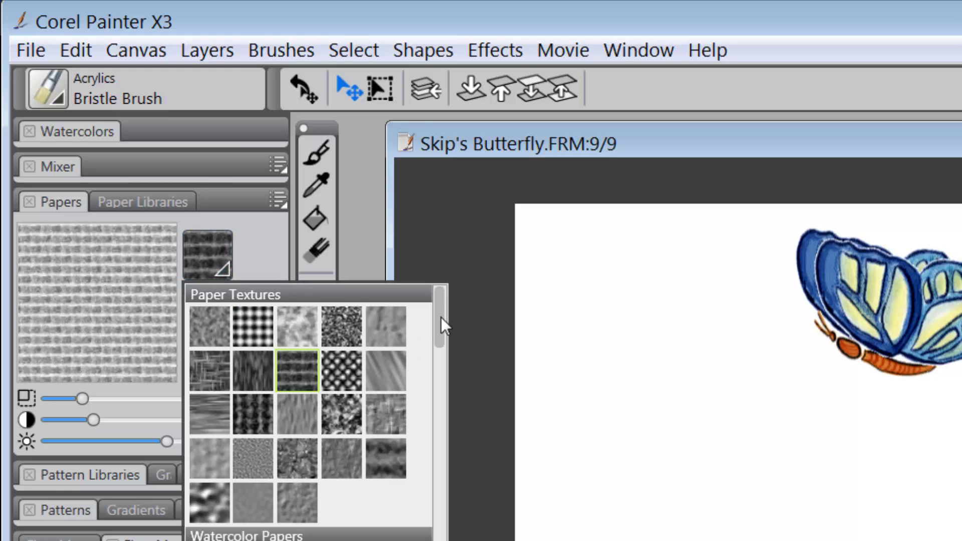
drag(441, 317, 443, 338)
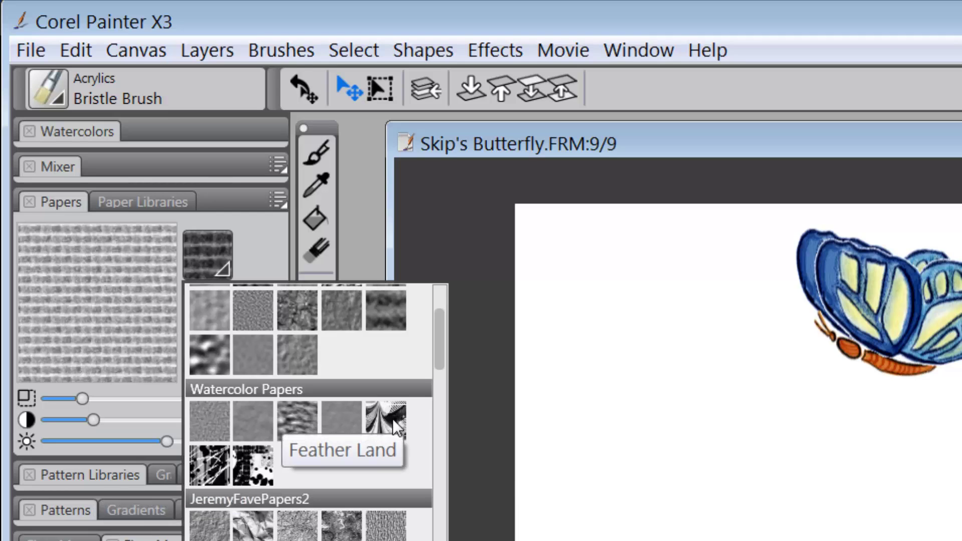
click(357, 204)
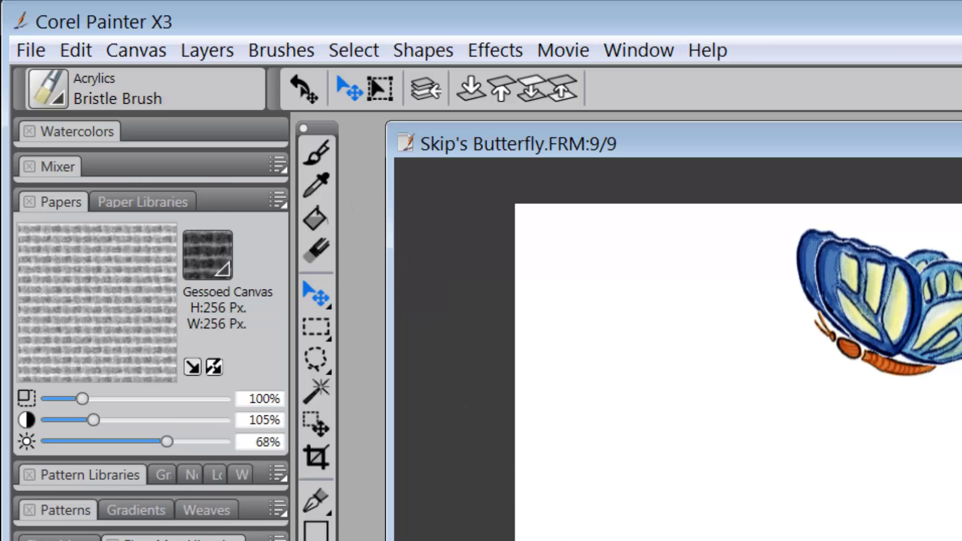